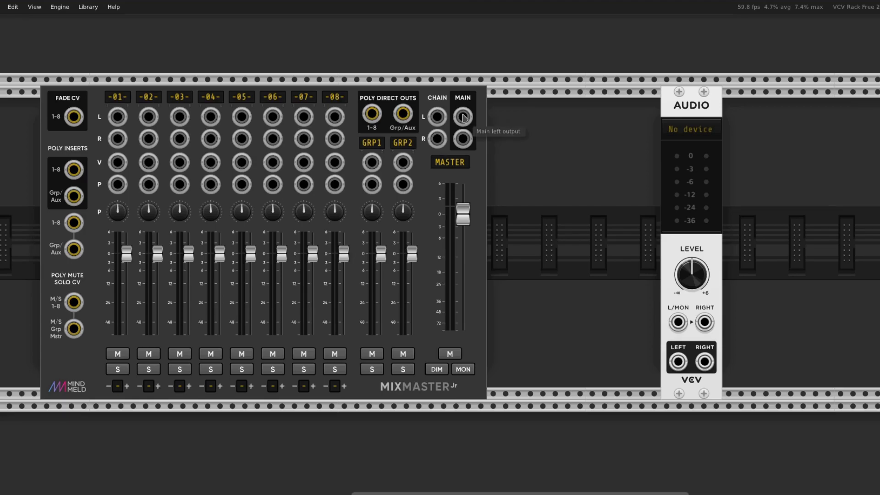
Step: Run red cables from MixMaster Jr MAIN L and MAIN R into the Audio module's left and right inputs
right_click(464, 119)
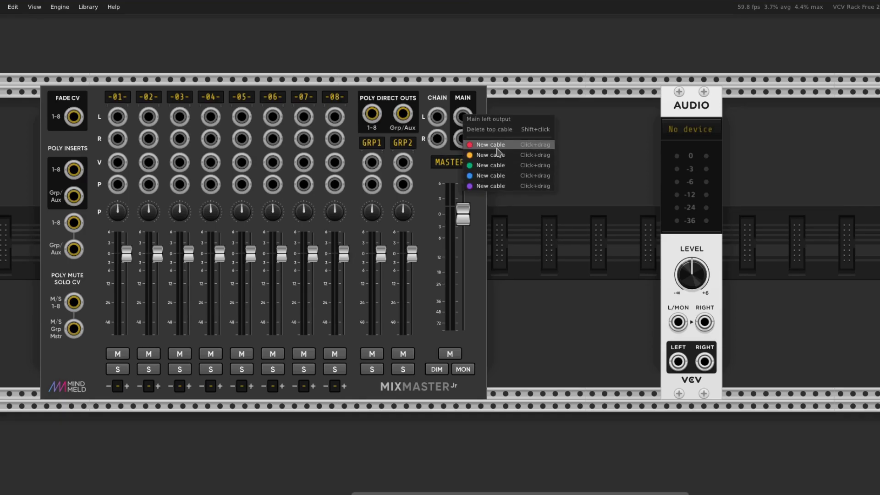
left_click_drag(497, 149, 678, 322)
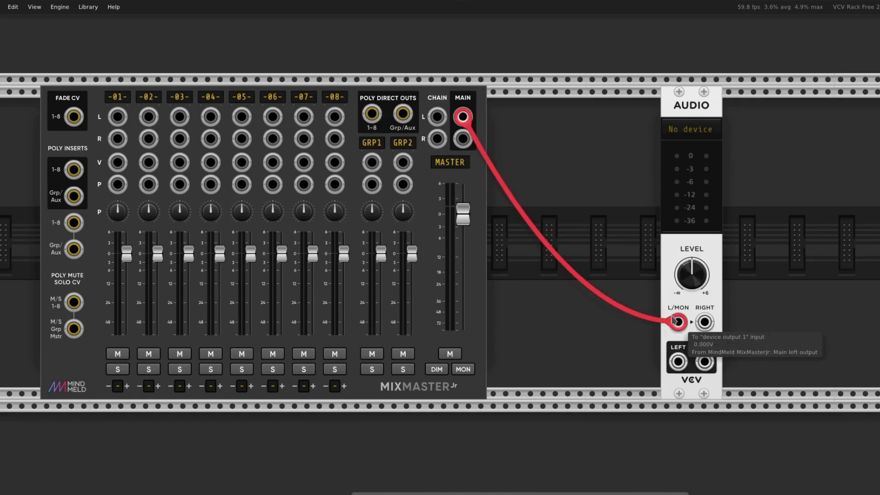
right_click(464, 140)
left_click_drag(491, 170, 709, 326)
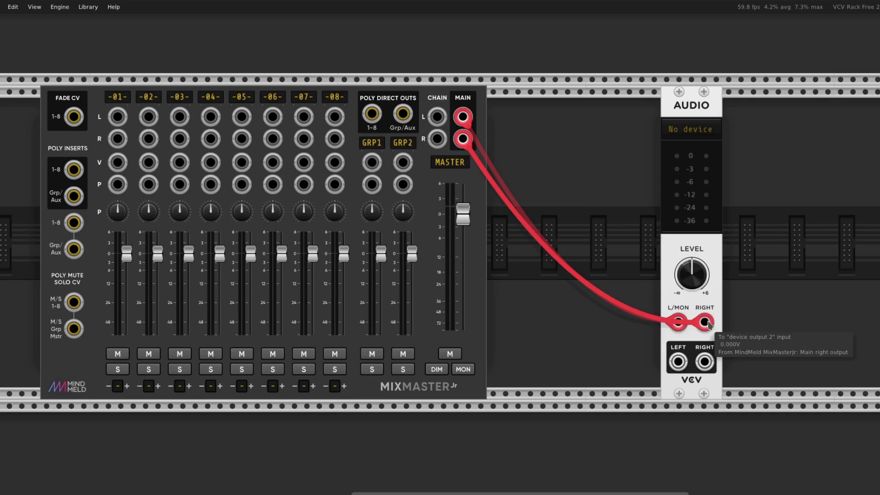
Step: Pull extra cable copies off the Audio inputs and main right output, discarding them and the right-input cable
left_click_drag(708, 324, 828, 198)
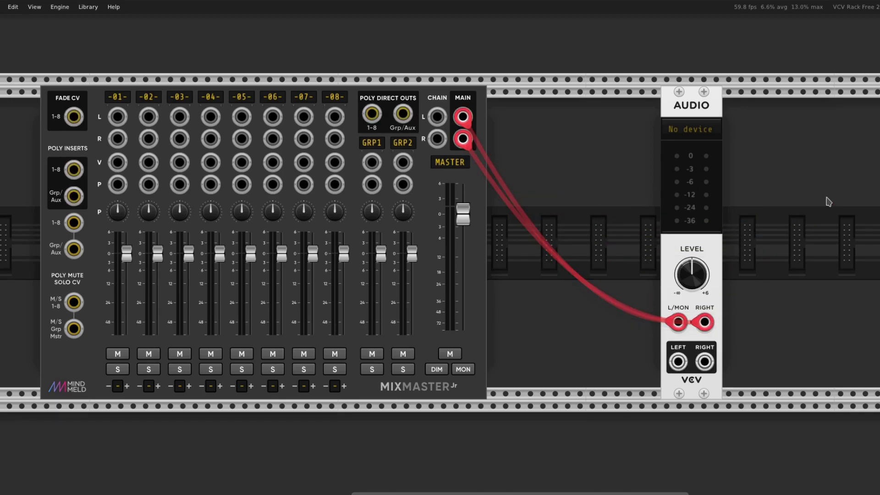
mouse_move(705, 323)
left_mouse_down()
mouse_move(785, 162)
mouse_move(764, 151)
mouse_move(564, 129)
mouse_move(542, 112)
mouse_move(477, 141)
mouse_move(635, 94)
mouse_move(614, 99)
left_mouse_up()
left_click_drag(463, 140, 539, 112)
left_click_drag(704, 323, 692, 331)
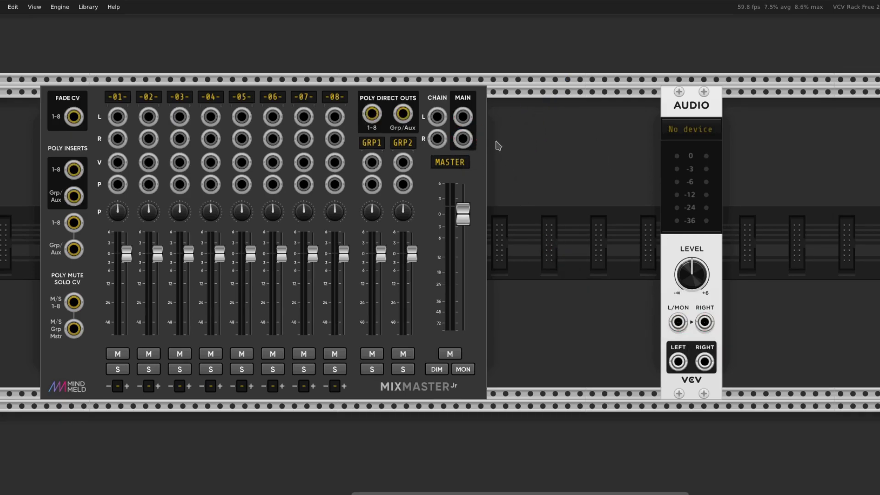
Step: Re-patch main right to Audio left and main left to Audio right, then remove both cables
right_click(464, 143)
left_click_drag(477, 170, 678, 322)
right_click(466, 120)
mouse_move(481, 147)
left_mouse_down()
mouse_move(584, 202)
mouse_move(704, 322)
left_mouse_up()
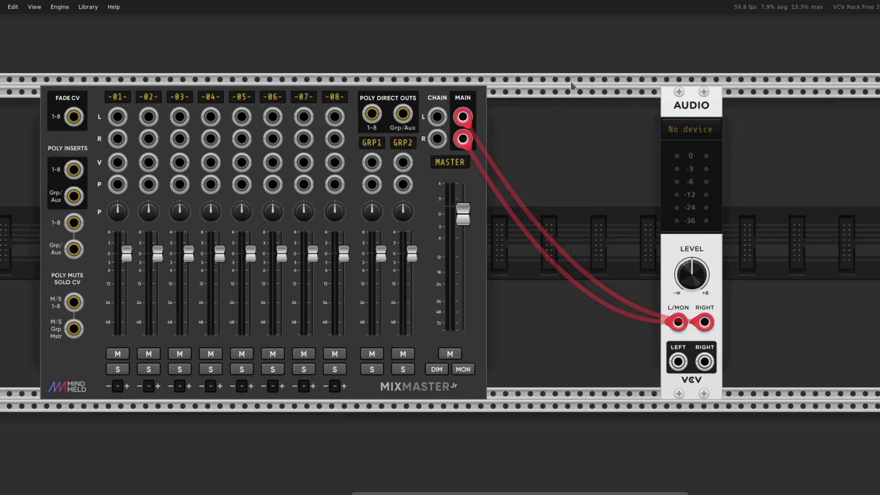
left_click_drag(705, 322, 680, 326)
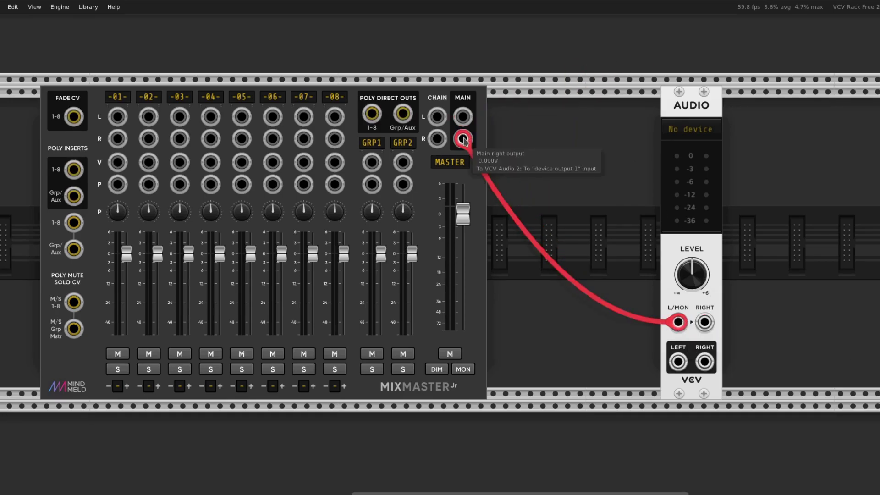
left_click_drag(463, 138, 528, 160)
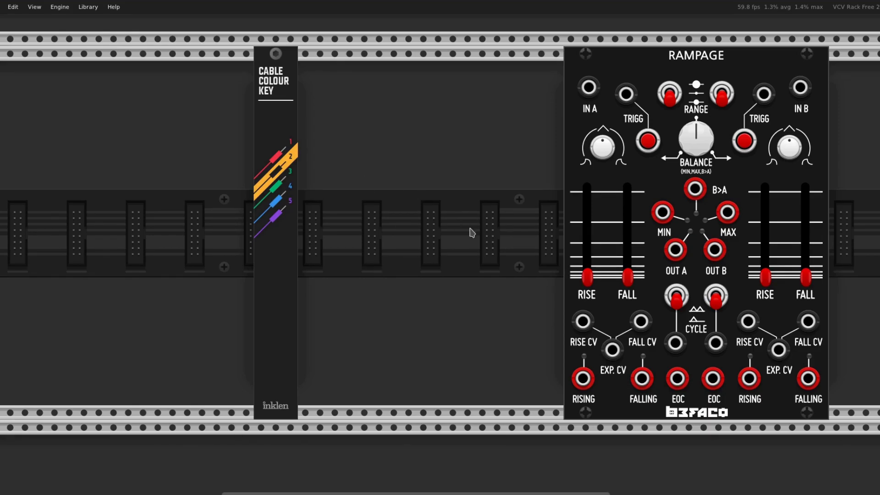
Step: Drag and discard new cables from Rampage's Rise CV jack to cycle the colour key through red, green and blue
left_click_drag(583, 322, 426, 286)
left_click_drag(583, 321, 418, 250)
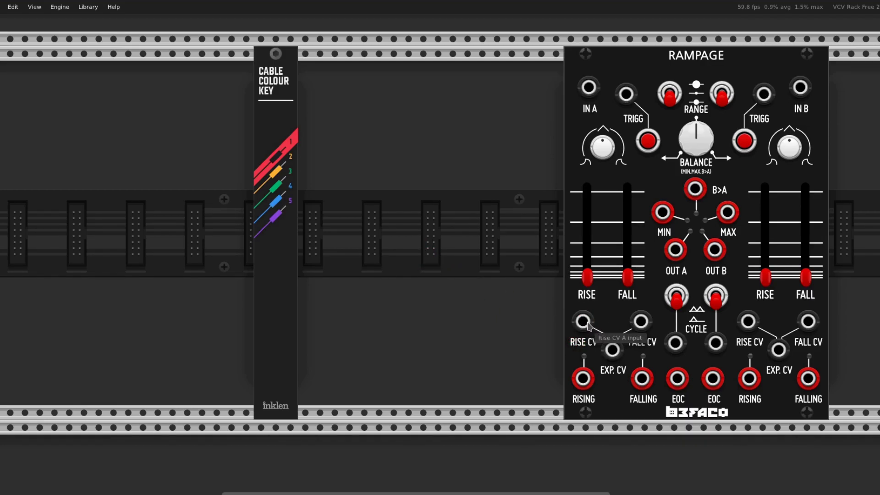
left_click_drag(586, 325, 393, 285)
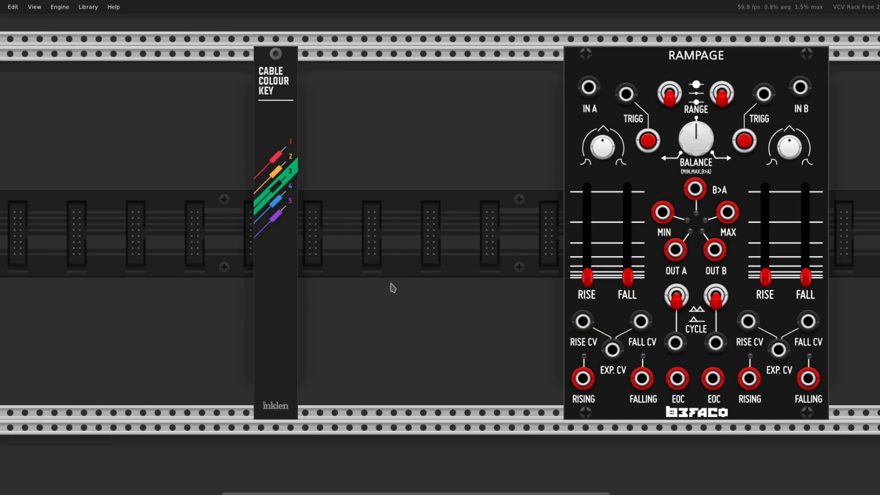
left_click_drag(583, 321, 428, 304)
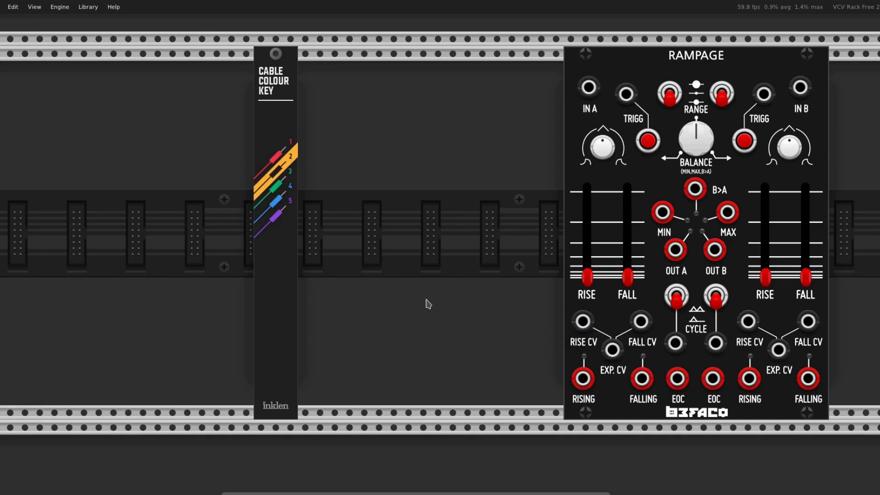
left_click_drag(583, 321, 420, 303)
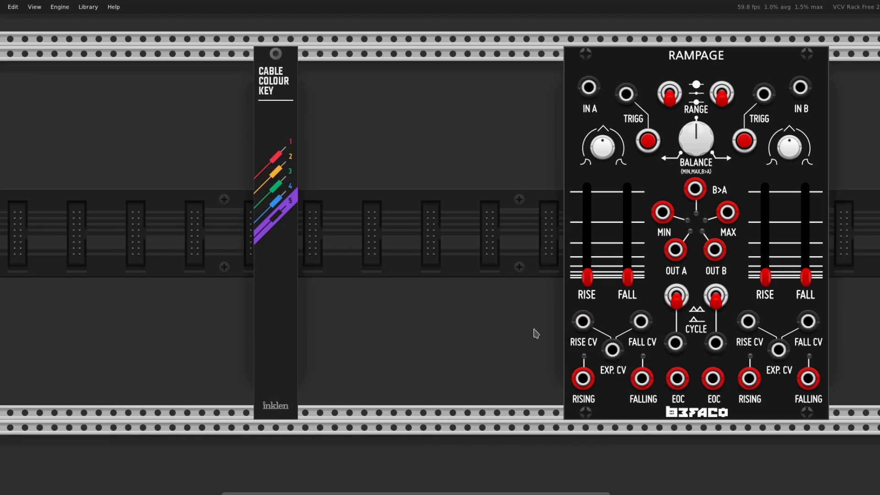
left_click_drag(583, 321, 463, 235)
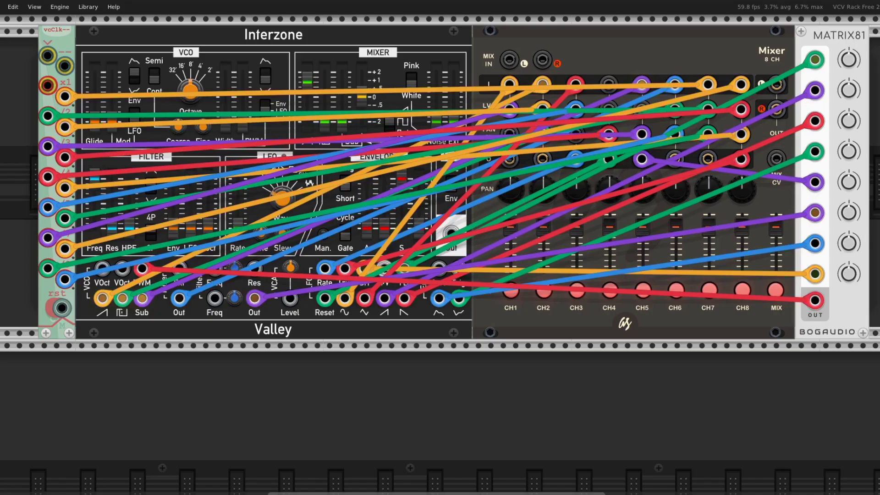
Step: In the View menu, set cable tension to 77.7% and cable opacity to 44.4%
left_click(35, 7)
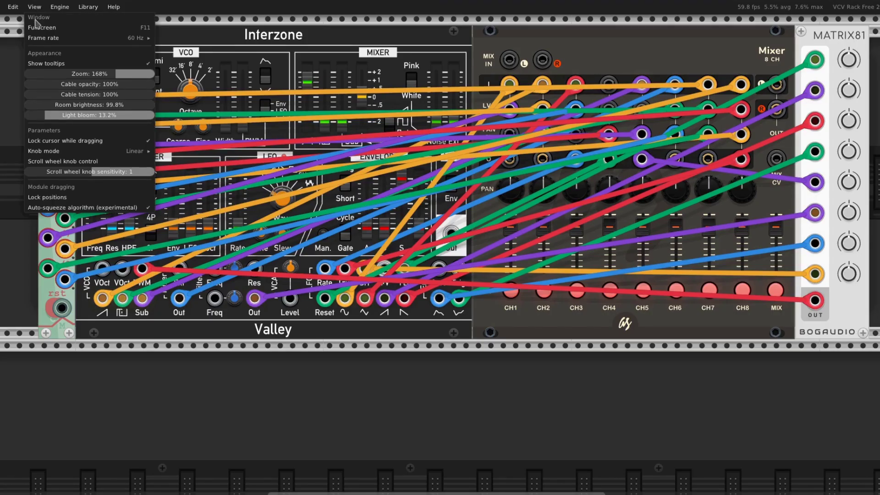
left_click_drag(90, 94, 36, 94)
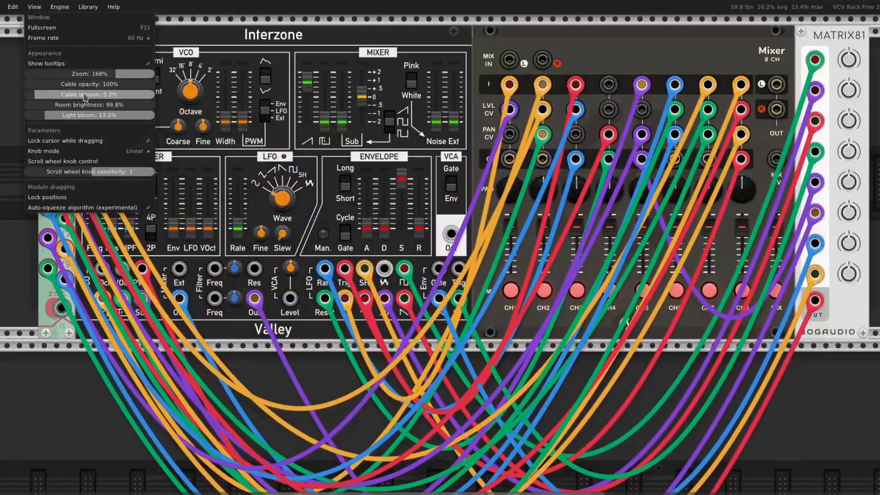
mouse_move(89, 84)
left_mouse_down()
mouse_move(51, 84)
mouse_move(78, 84)
left_mouse_up()
left_click_drag(138, 84, 119, 84)
left_click_drag(35, 94, 99, 84)
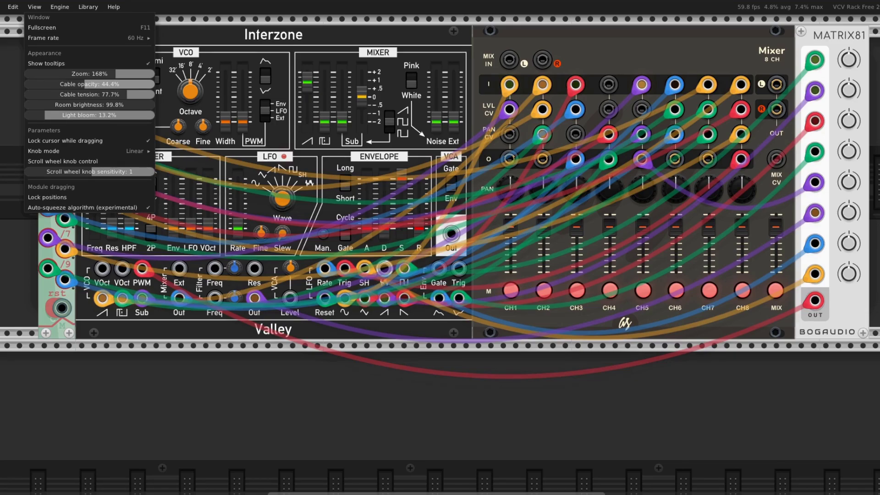
left_click_drag(82, 87, 77, 86)
key("Escape")
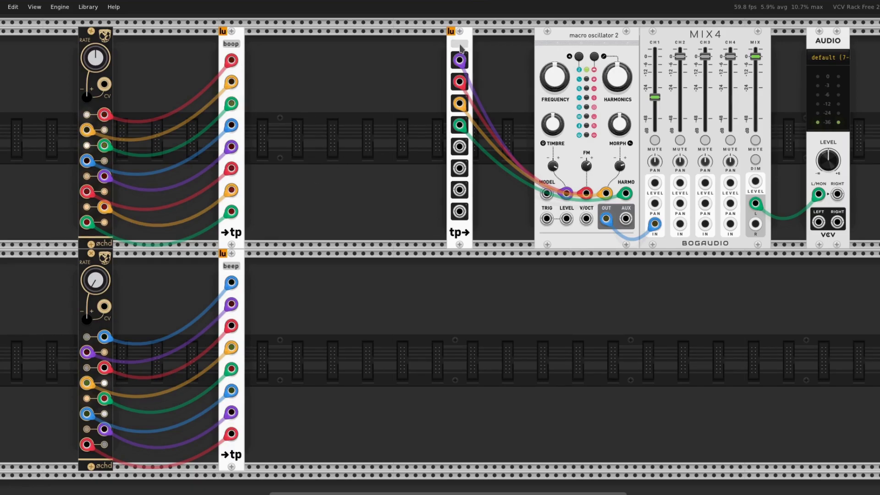
Step: Set the receiving teleport's source to beep, then change it to boop
left_click(461, 44)
left_click(486, 74)
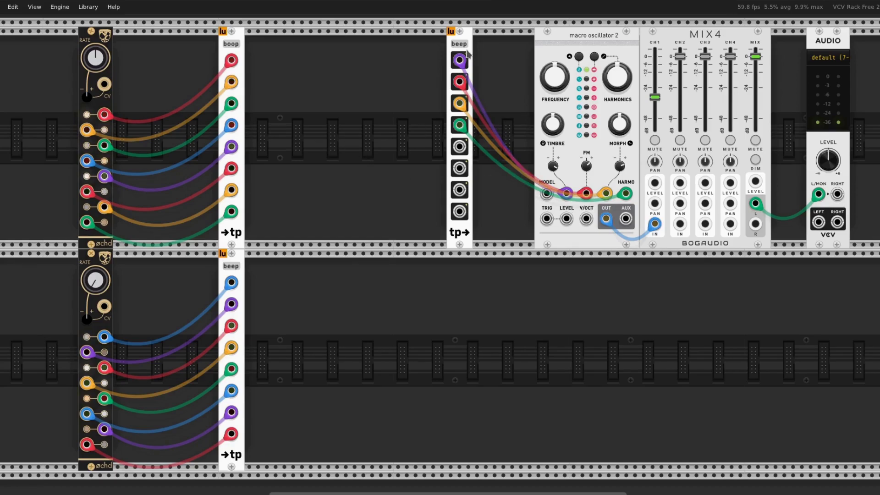
left_click(459, 44)
left_click(473, 82)
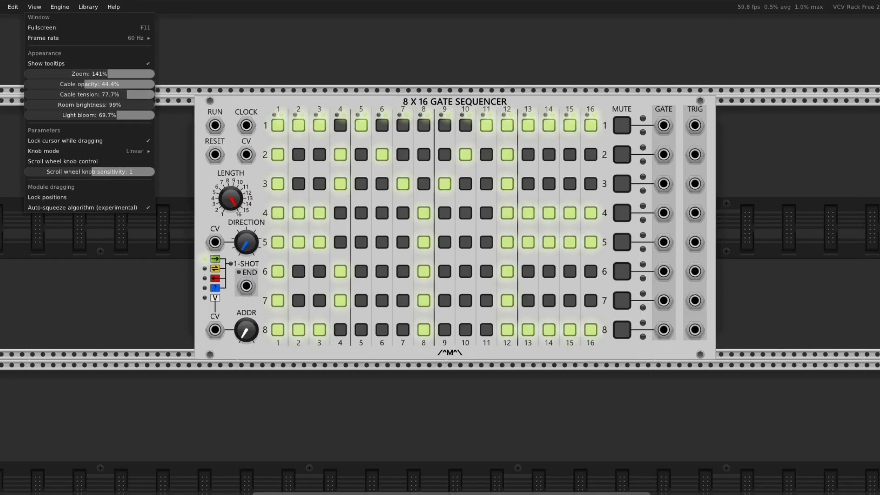
Step: Lower Room brightness to 4.1% so only the sequencer's lit steps spelling BYE glow
left_click_drag(90, 104, 38, 105)
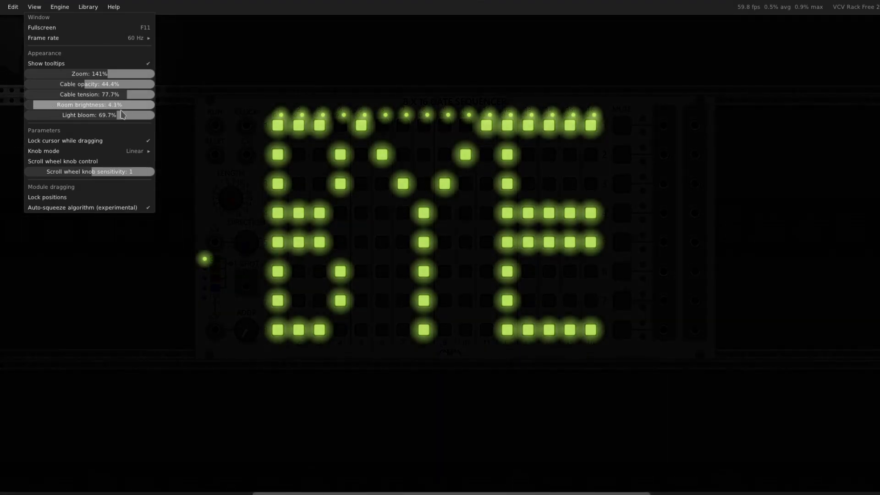
left_click(274, 47)
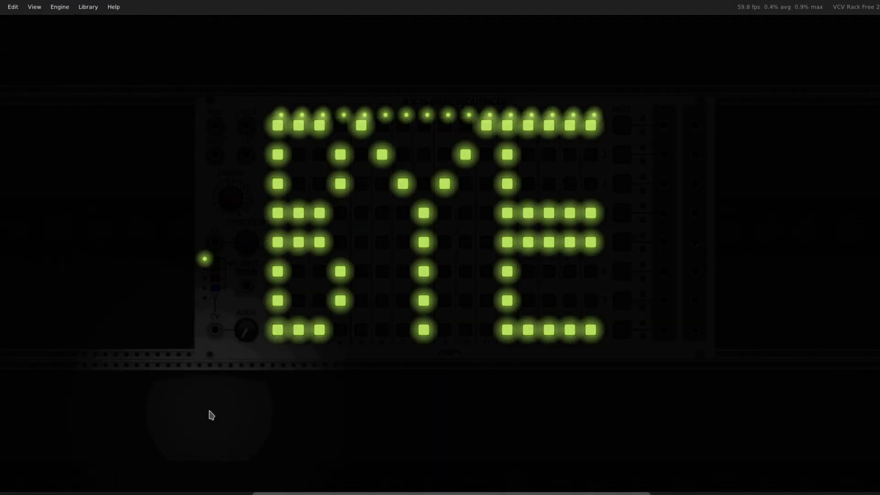